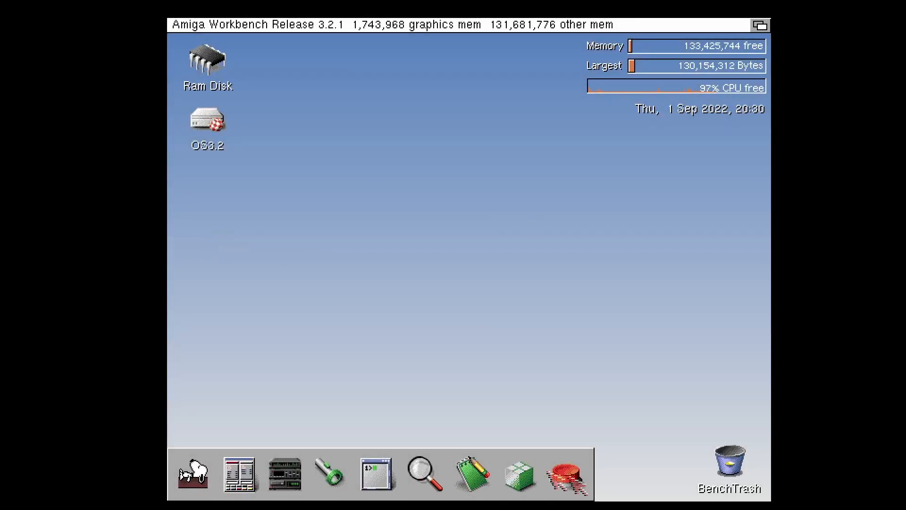
Step: Launch Directory Opus from the dock and quit it again
{"action": "left_click", "coordinate": [239, 474]}
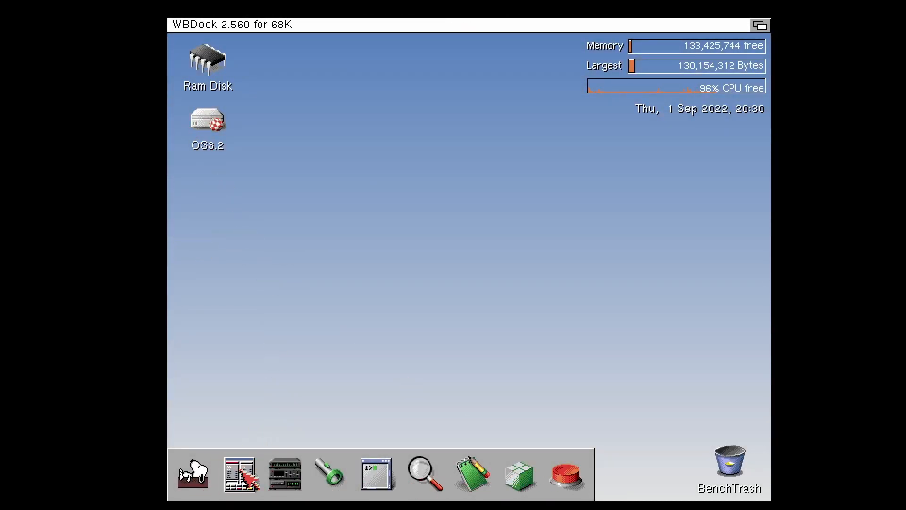
{"action": "left_click", "coordinate": [177, 25]}
{"action": "left_click", "coordinate": [398, 273]}
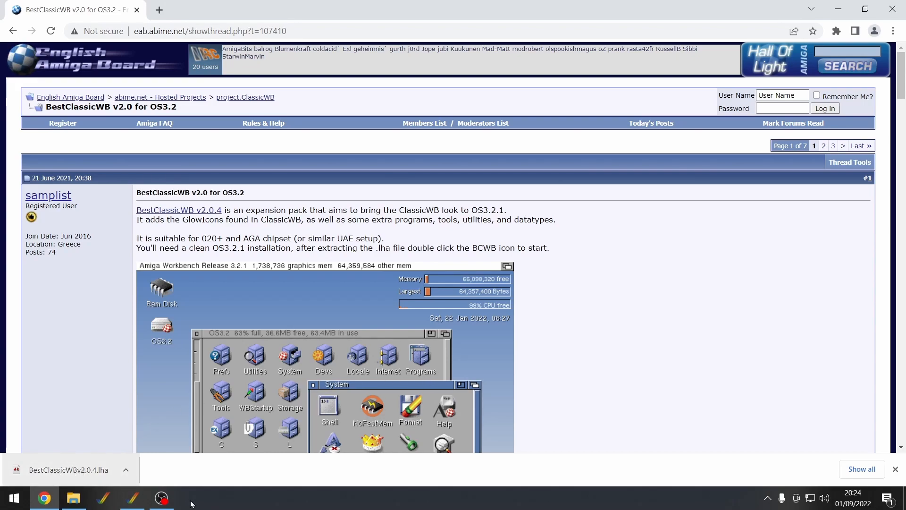
Step: Switch from the Chrome forum thread back to the WinUAE emulator window
{"action": "left_click", "coordinate": [135, 498]}
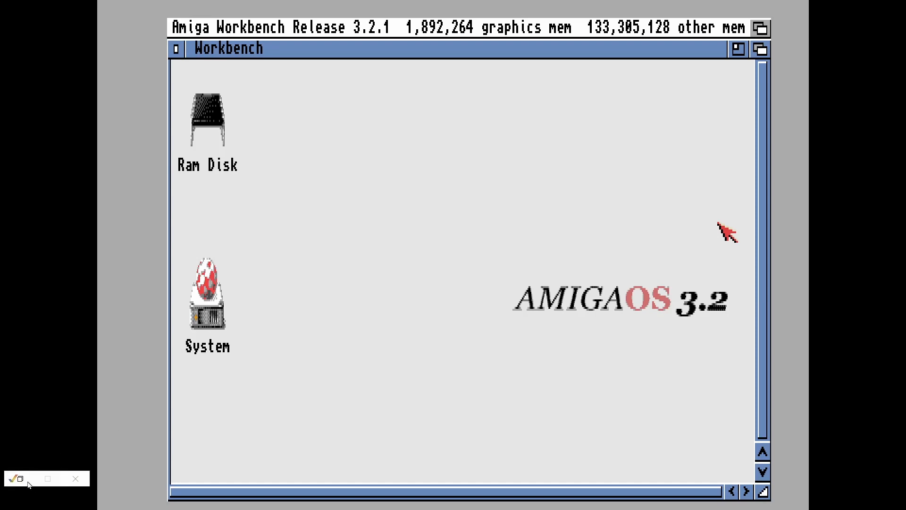
Step: Bring up the WinUAE Properties dialog (F12) over the running Workbench
{"action": "left_click", "coordinate": [75, 479]}
{"action": "key", "text": "F12"}
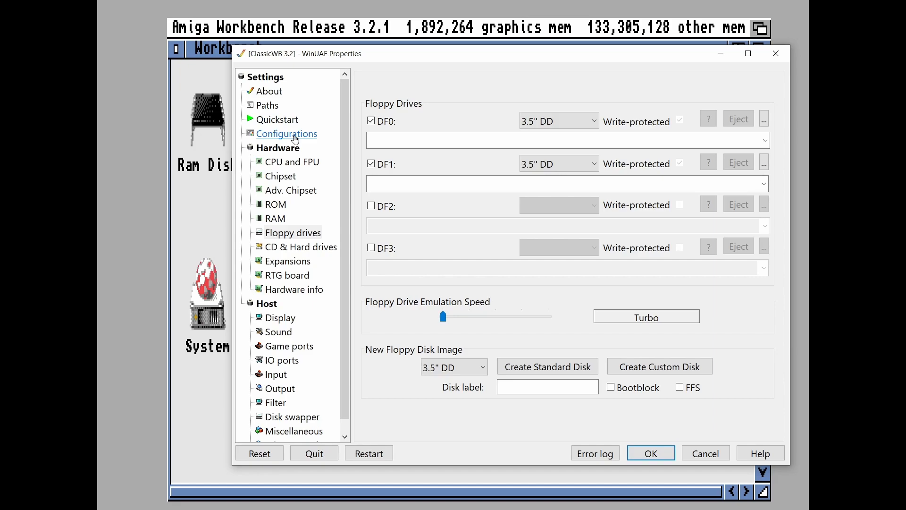
Step: Review Configurations, Quickstart, CPU/FPU, ROM and RAM pages, ending on CD & Hard drives
{"action": "left_click", "coordinate": [304, 136]}
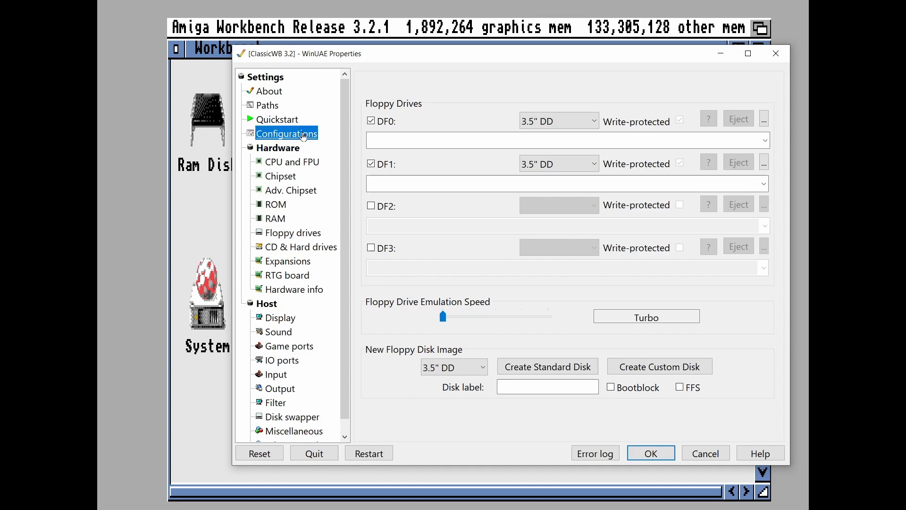
{"action": "left_click", "coordinate": [277, 120]}
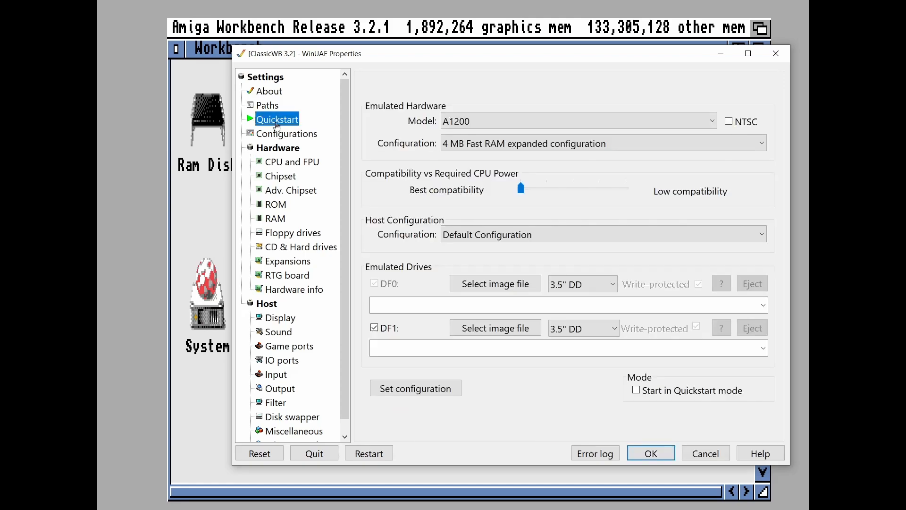
{"action": "left_click", "coordinate": [292, 162]}
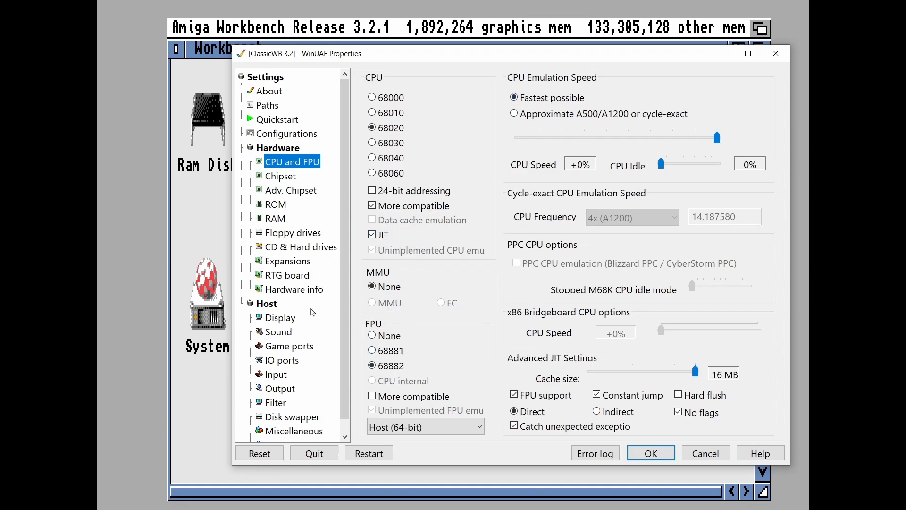
{"action": "left_click", "coordinate": [275, 204]}
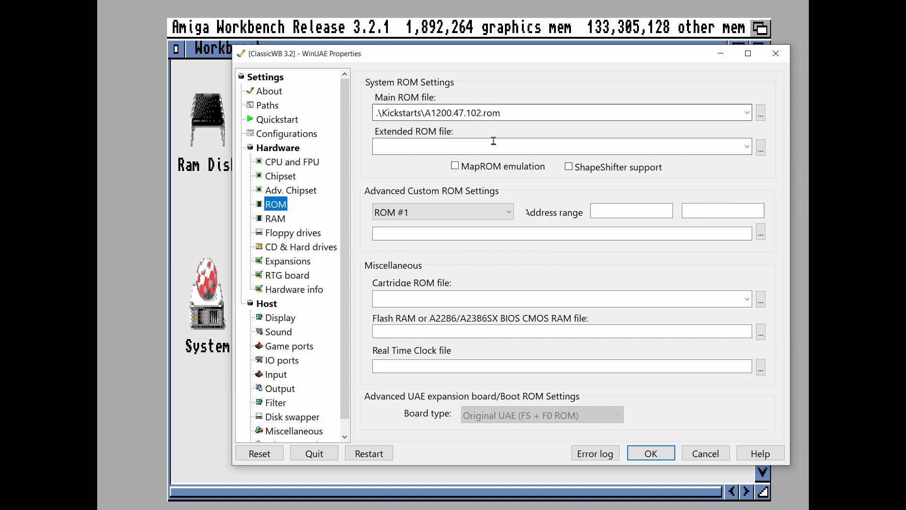
{"action": "left_click", "coordinate": [427, 114]}
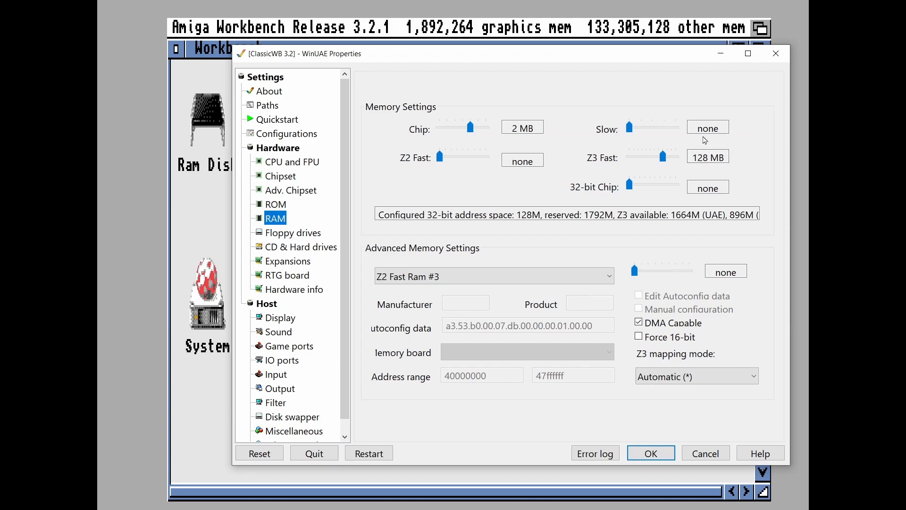
{"action": "left_click", "coordinate": [292, 232]}
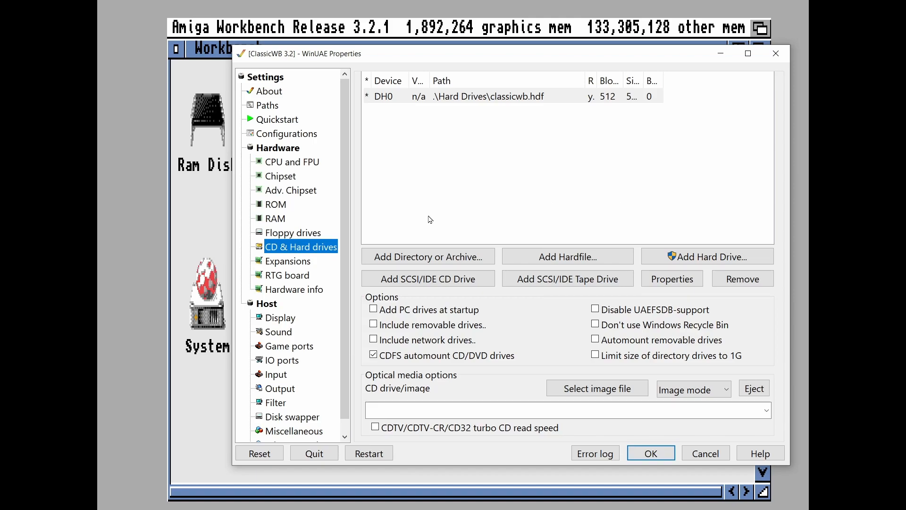
Step: Choose BestClassicWBv2.0.4.lha from Downloads as the path for a new archive drive
{"action": "left_click", "coordinate": [469, 259]}
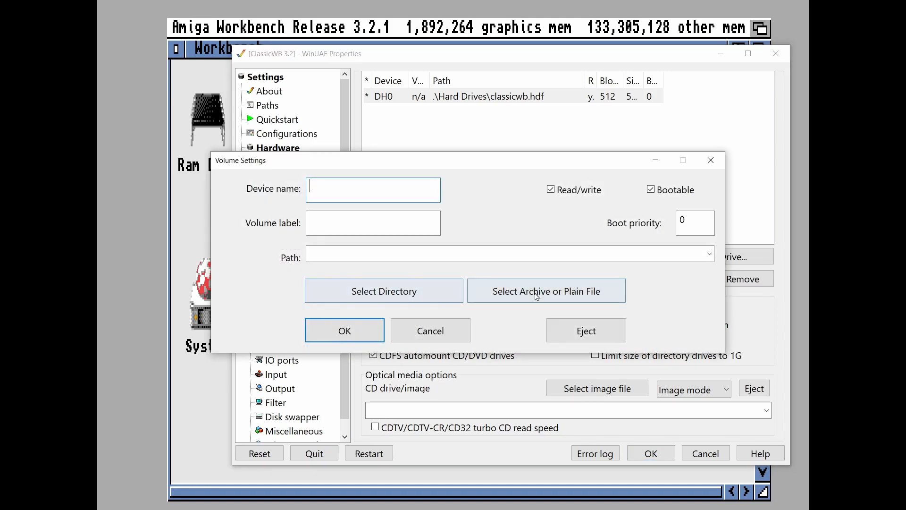
{"action": "left_click", "coordinate": [580, 293]}
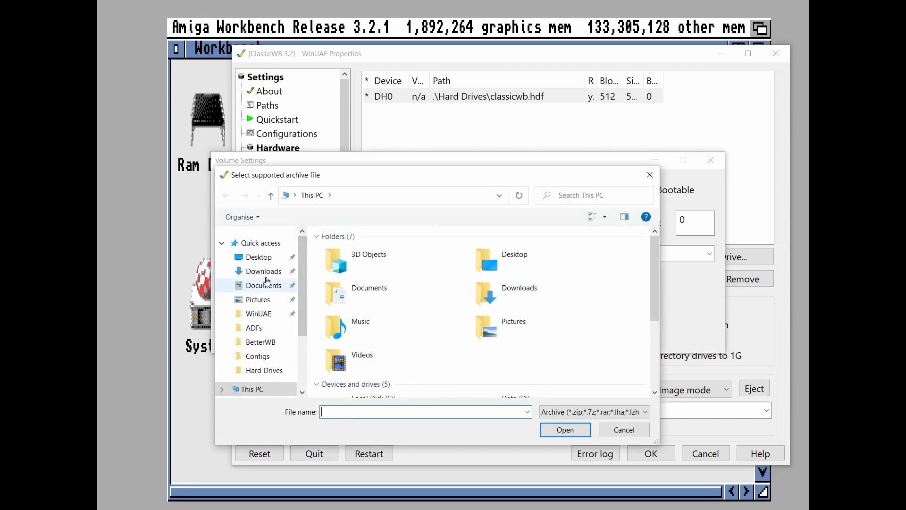
{"action": "left_click", "coordinate": [263, 271]}
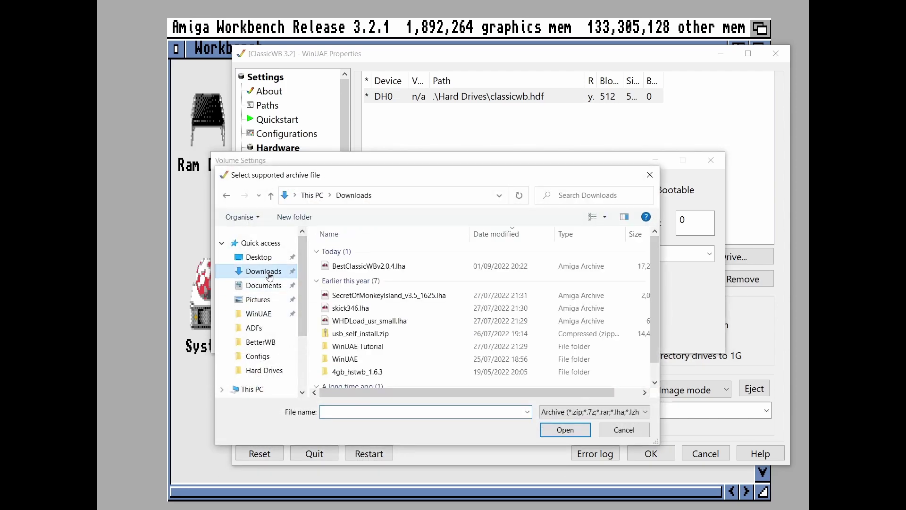
{"action": "left_click", "coordinate": [349, 269]}
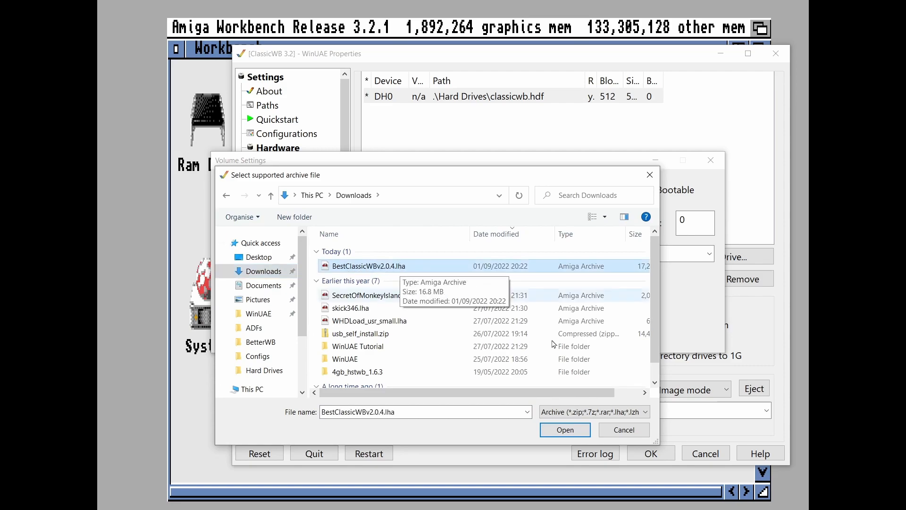
{"action": "left_click", "coordinate": [566, 430]}
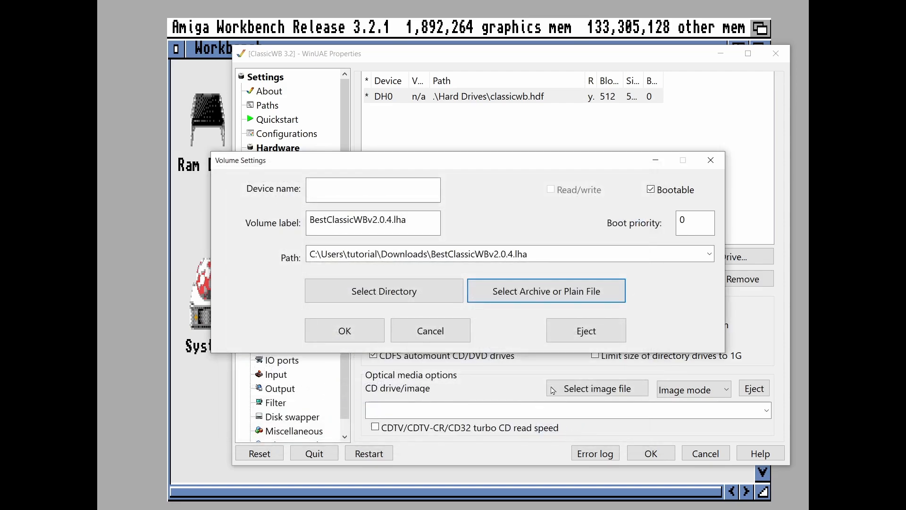
Step: Name the new drive device PC0 and attach the archive
{"action": "left_click", "coordinate": [402, 191]}
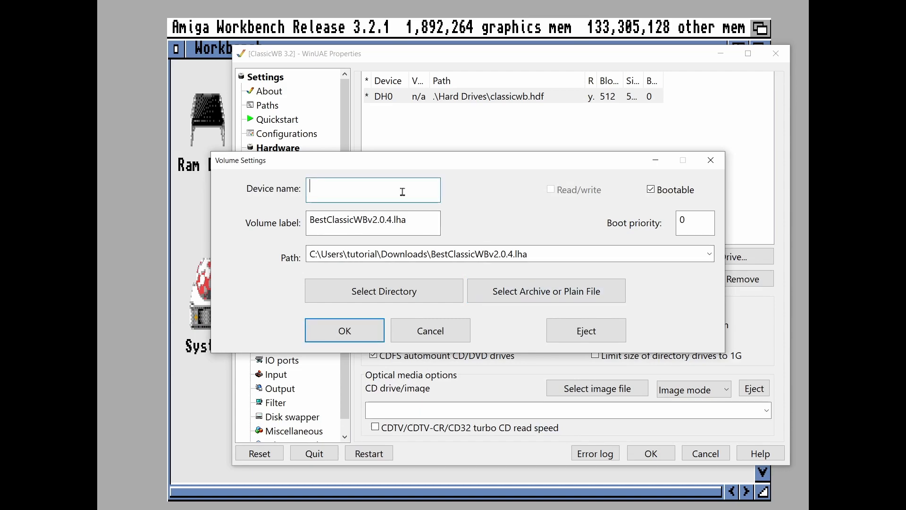
{"action": "type", "text": "PC"}
{"action": "type", "text": "0"}
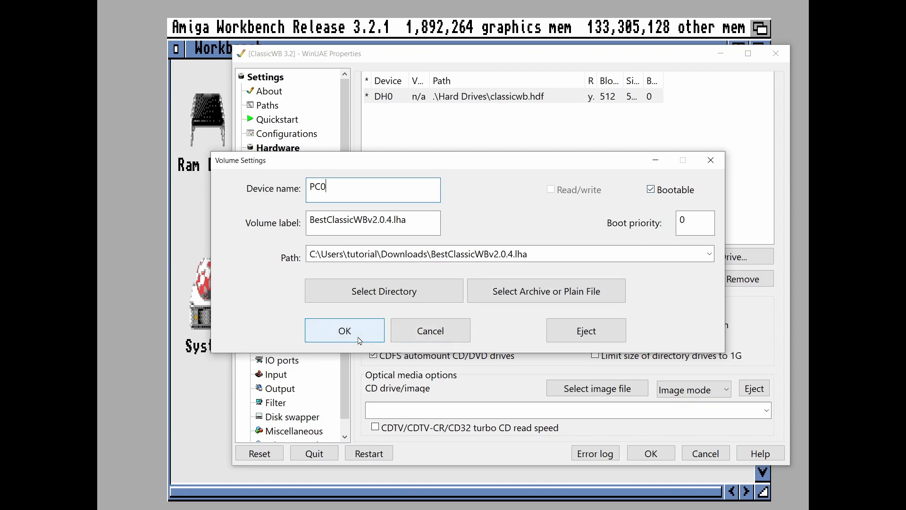
{"action": "left_click", "coordinate": [359, 340]}
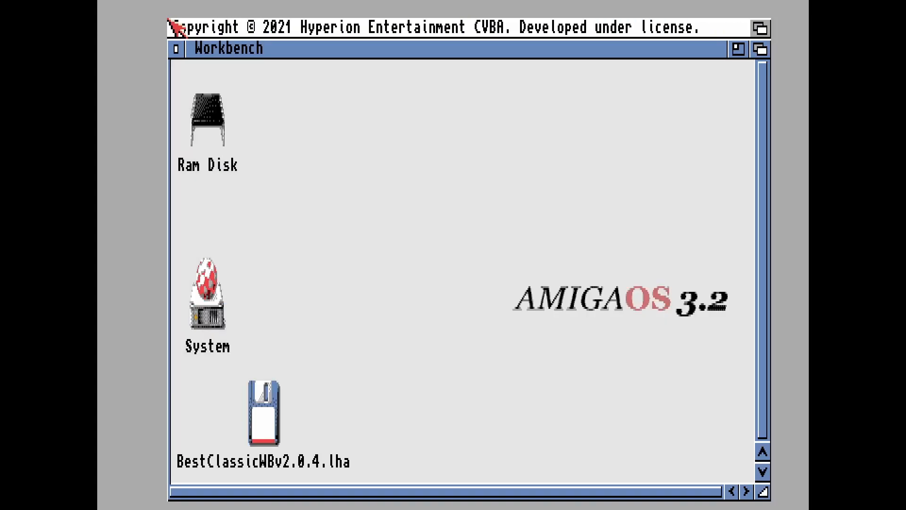
Step: Open the BestClassicWBv2.0.4.lha disk and enlarge its window so names show fully
{"action": "mouse_move", "coordinate": [273, 429]}
{"action": "left_mouse_down"}
{"action": "mouse_move", "coordinate": [326, 401]}
{"action": "mouse_move", "coordinate": [334, 347]}
{"action": "left_mouse_up"}
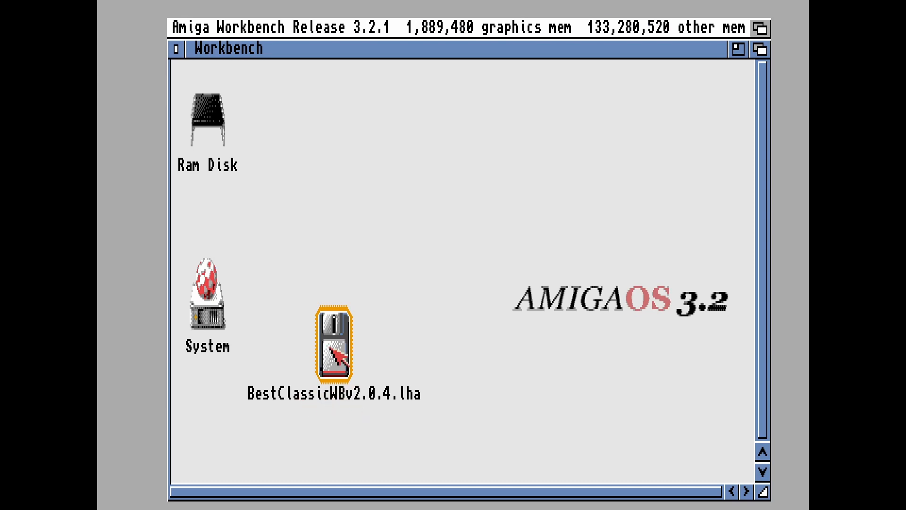
{"action": "double_click", "coordinate": [338, 358]}
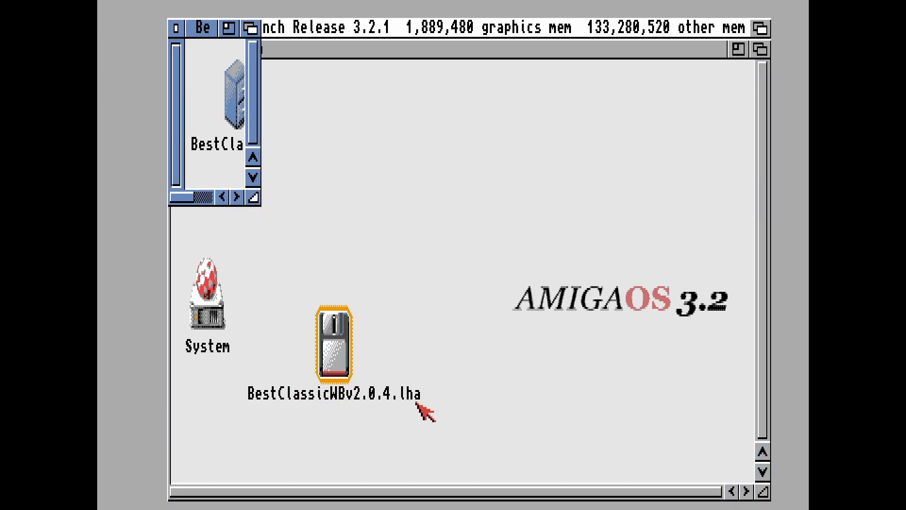
{"action": "mouse_move", "coordinate": [212, 42]}
{"action": "left_mouse_down"}
{"action": "mouse_move", "coordinate": [304, 80]}
{"action": "mouse_move", "coordinate": [382, 128]}
{"action": "left_mouse_up"}
{"action": "left_click_drag", "start_coordinate": [435, 298], "coordinate": [610, 297]}
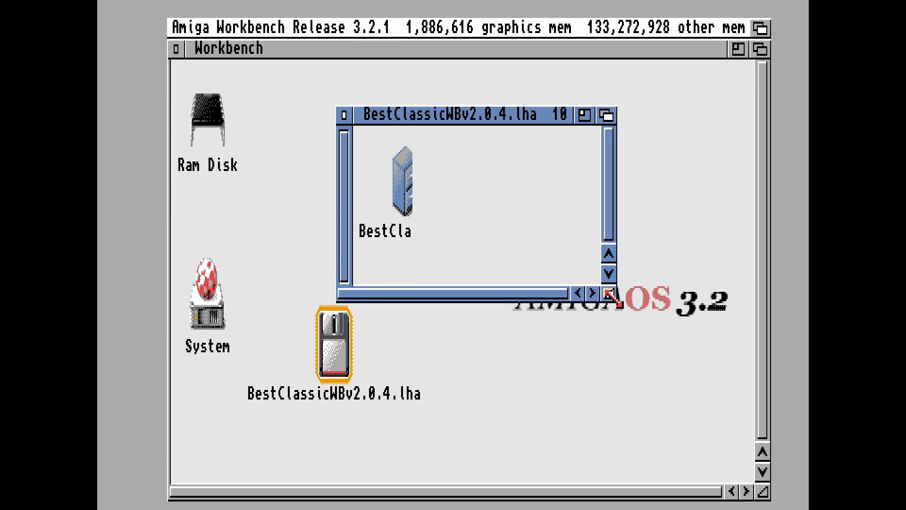
{"action": "left_click", "coordinate": [414, 195]}
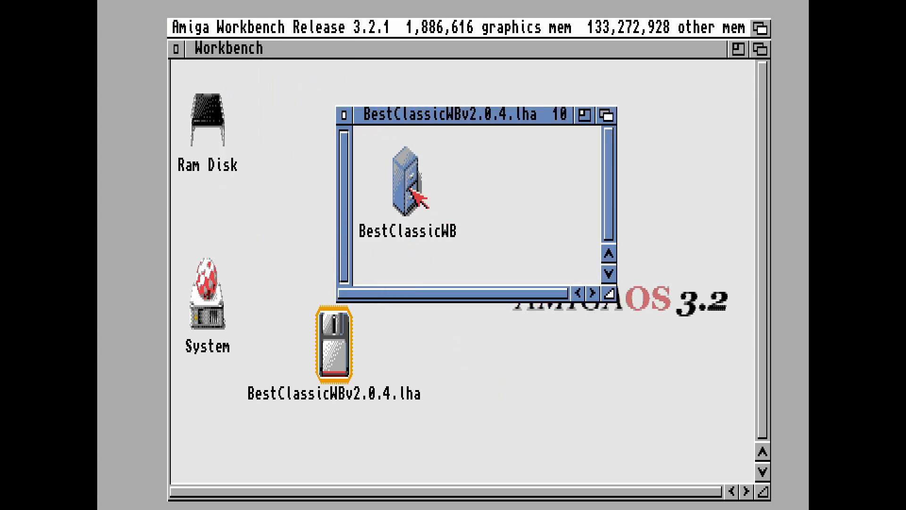
Step: Open the BestClassicWB drawer and launch the BCWB installer
{"action": "left_click", "coordinate": [306, 117]}
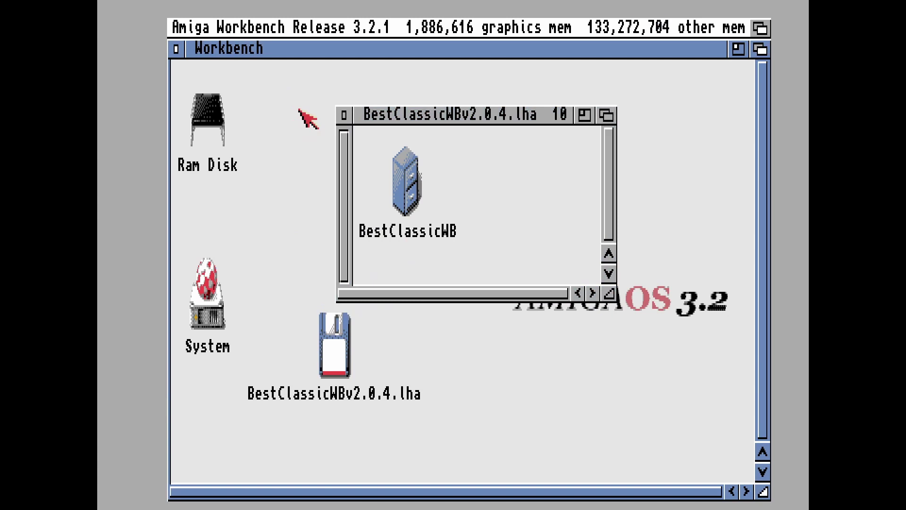
{"action": "double_click", "coordinate": [414, 202]}
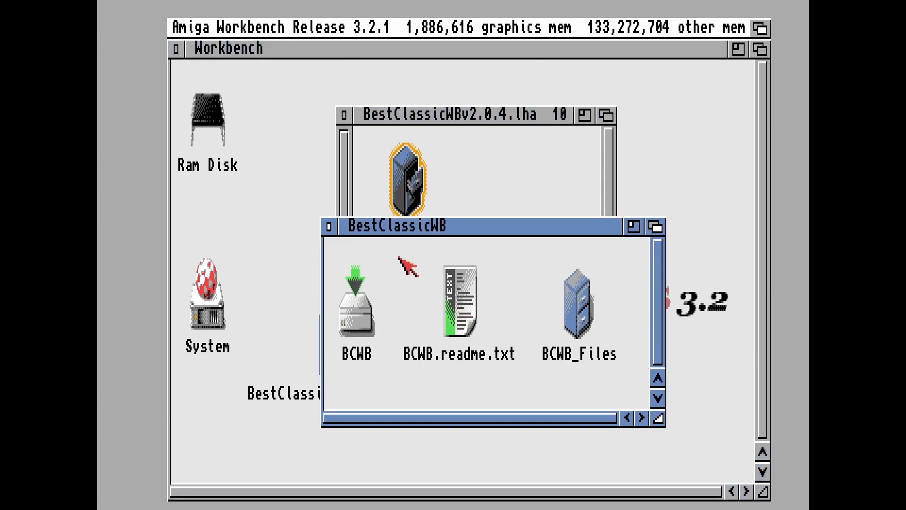
{"action": "left_click_drag", "start_coordinate": [430, 227], "coordinate": [478, 210]}
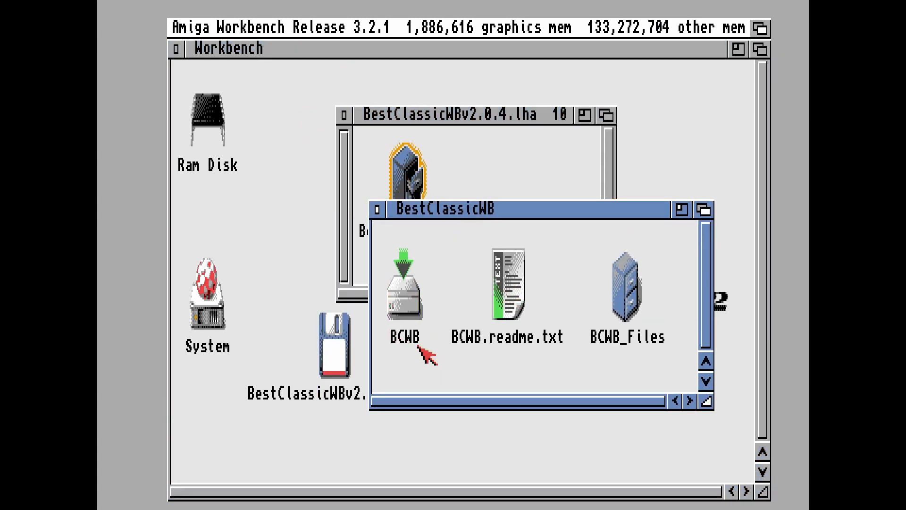
{"action": "double_click", "coordinate": [421, 304]}
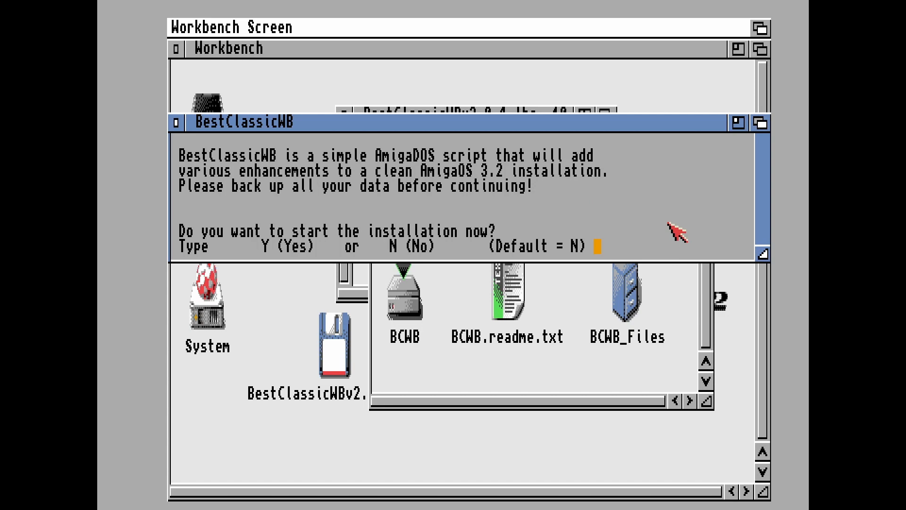
{"action": "type", "text": "Y"}
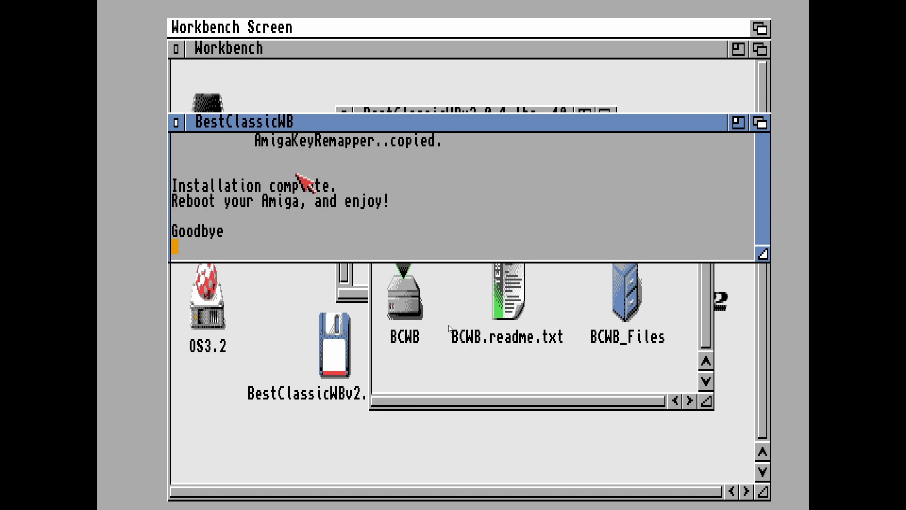
Step: Remove the PC0 archive drive in Properties and reset the emulated Amiga
{"action": "key", "text": "F12"}
{"action": "left_click", "coordinate": [567, 114]}
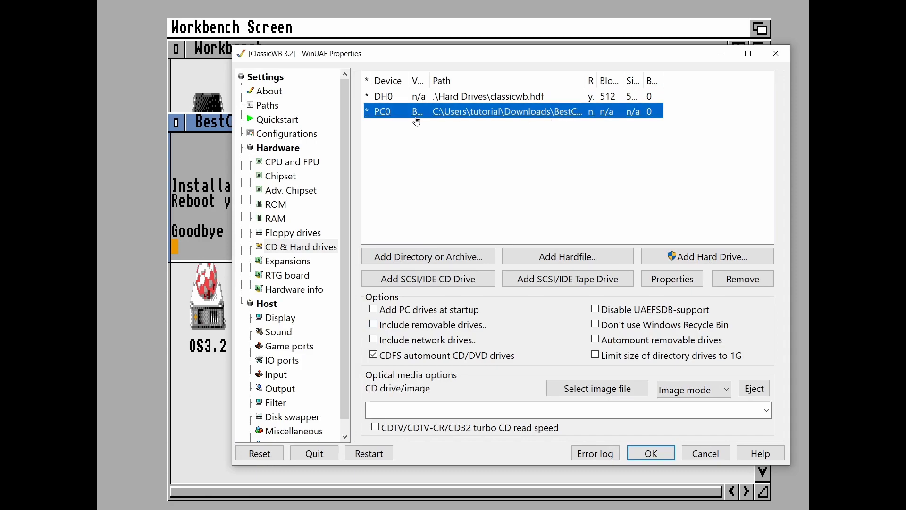
{"action": "left_click", "coordinate": [729, 283]}
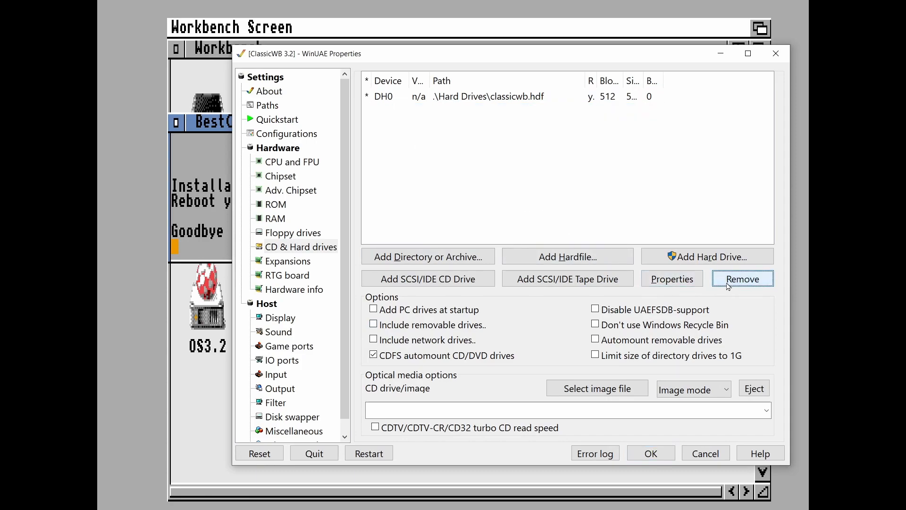
{"action": "left_click", "coordinate": [259, 452]}
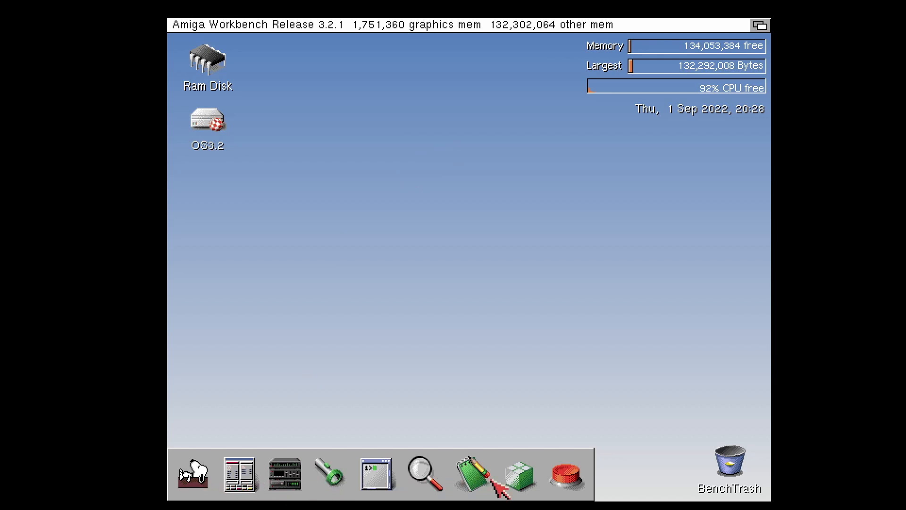
Step: Launch Directory Opus from WBDock, then quit it via the close gadget requester
{"action": "left_click", "coordinate": [240, 474]}
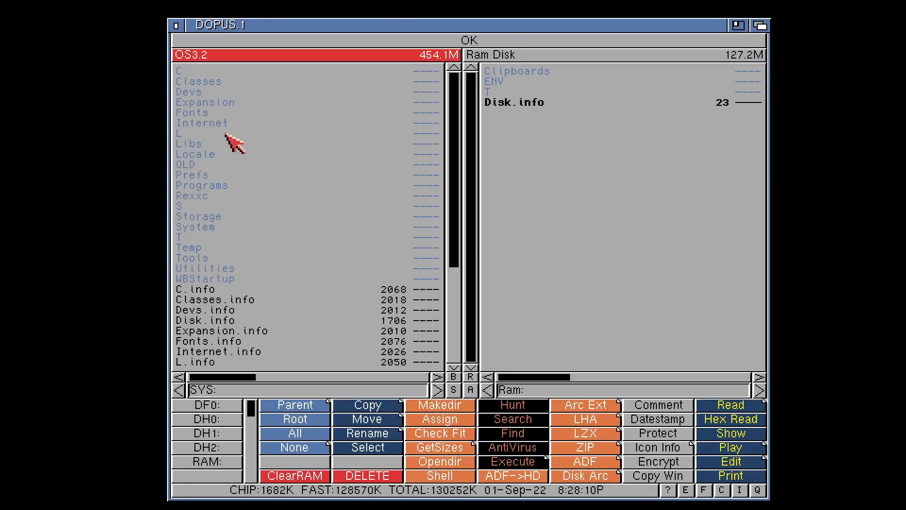
{"action": "left_click", "coordinate": [175, 25]}
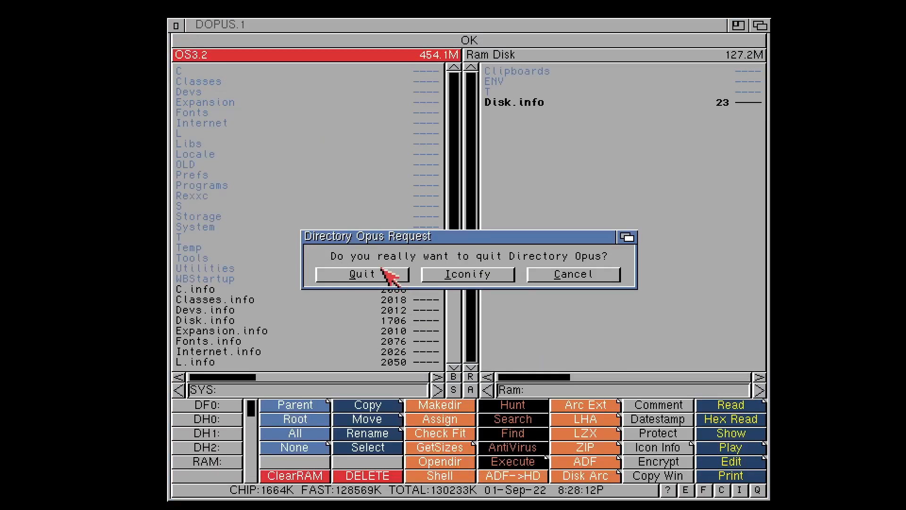
{"action": "left_click", "coordinate": [361, 275]}
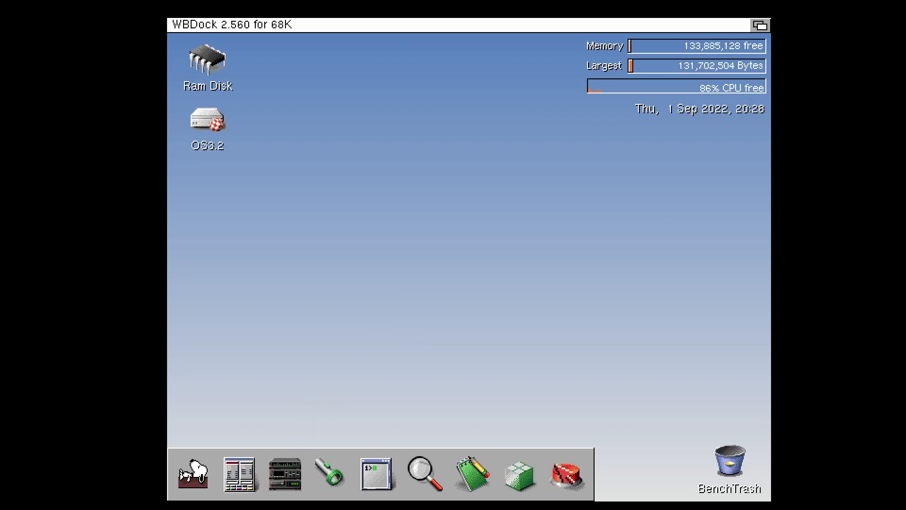